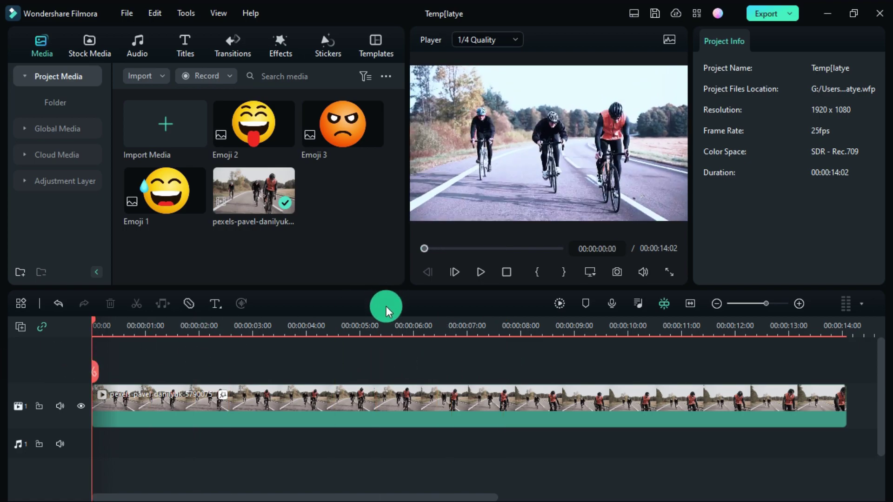
Turn on Motion Tracking for the cycling clip and shrink the tracking box onto the left rider's head
click(365, 403)
click(805, 65)
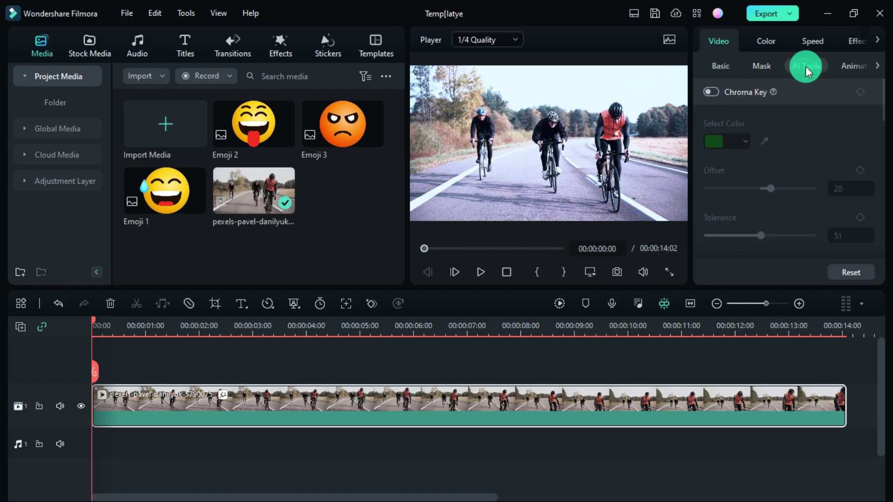
scroll(775, 178, down, 3)
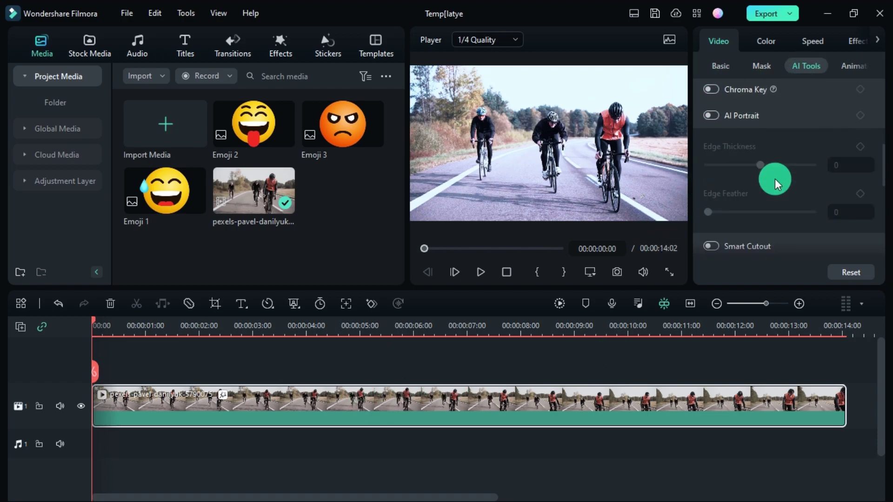
scroll(774, 179, down, 3)
click(709, 149)
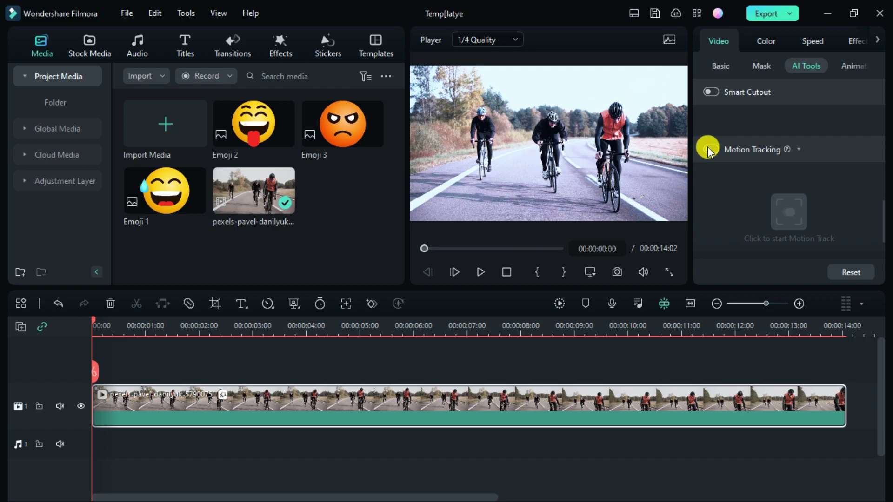
click(558, 160)
drag(558, 160, 485, 130)
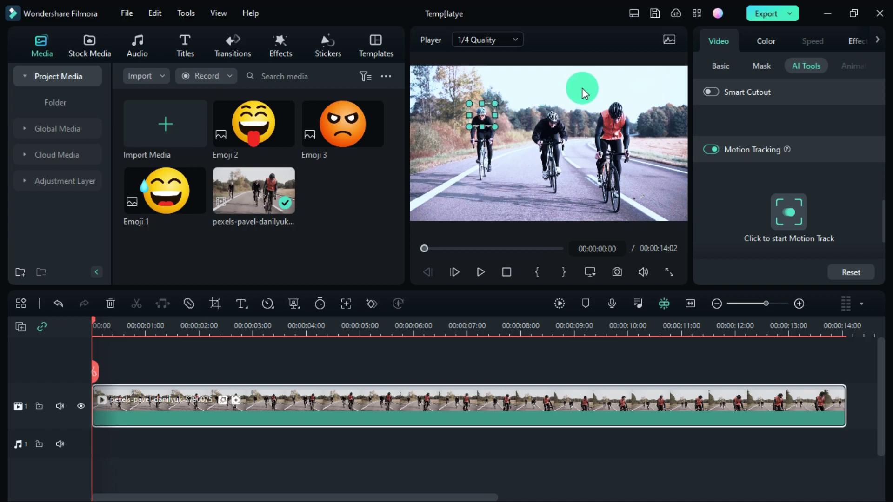
Run the motion track analysis on the left rider's head
click(787, 212)
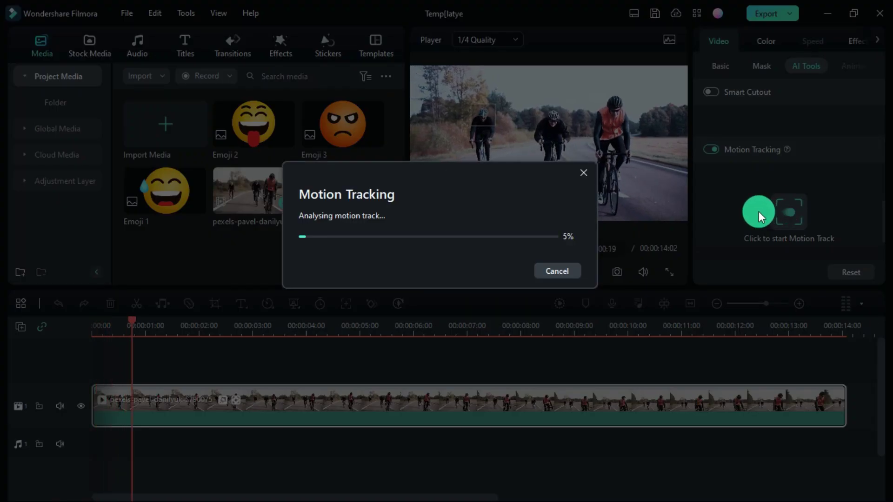
drag(486, 181, 498, 240)
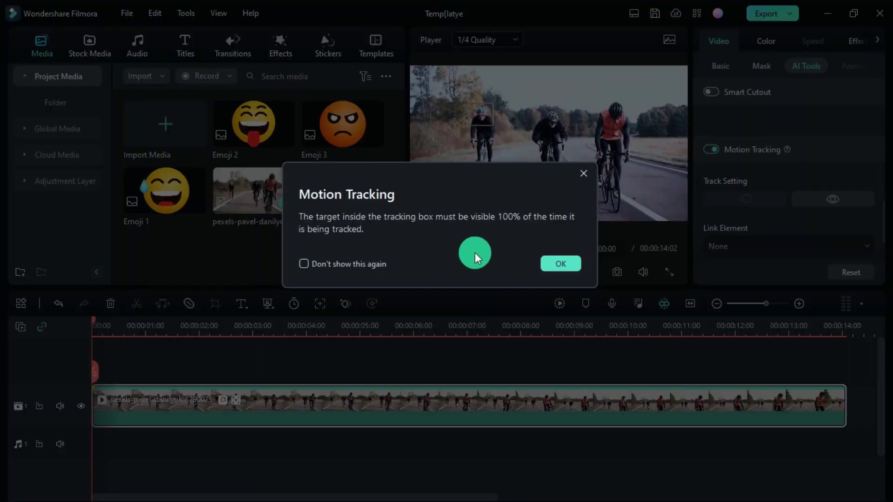
Add Emoji 2 on track 2 at 7% scale over the left rider's head, spanning the whole video
click(548, 265)
scroll(800, 220, down, 3)
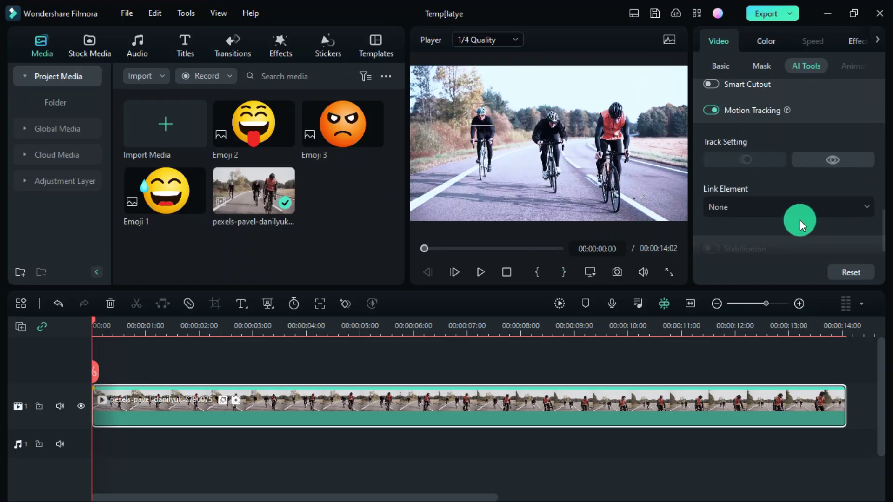
scroll(800, 221, up, 3)
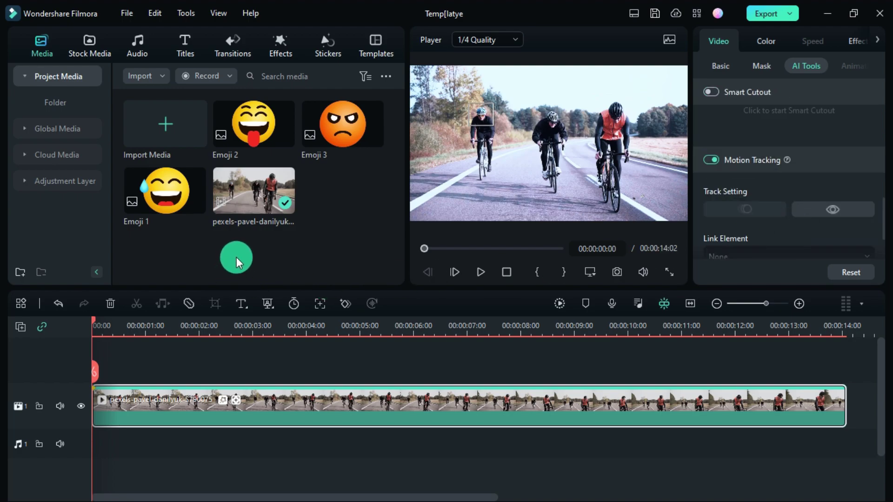
drag(267, 127, 83, 361)
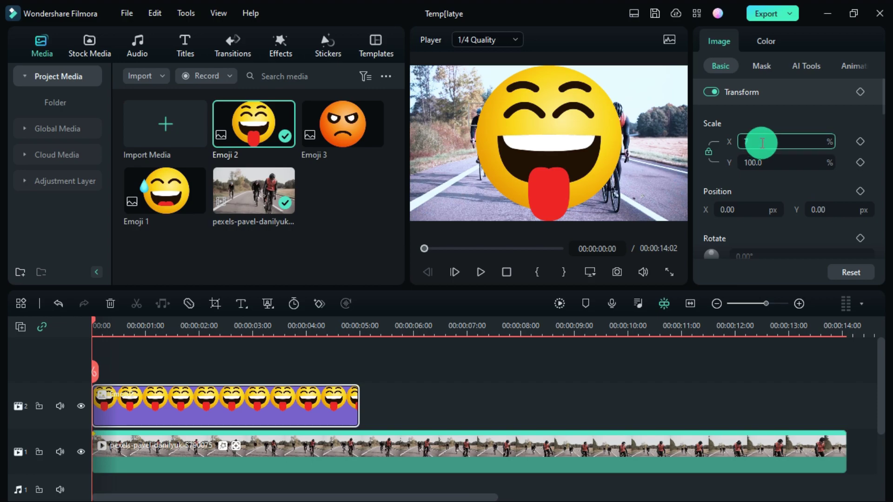
click(142, 327)
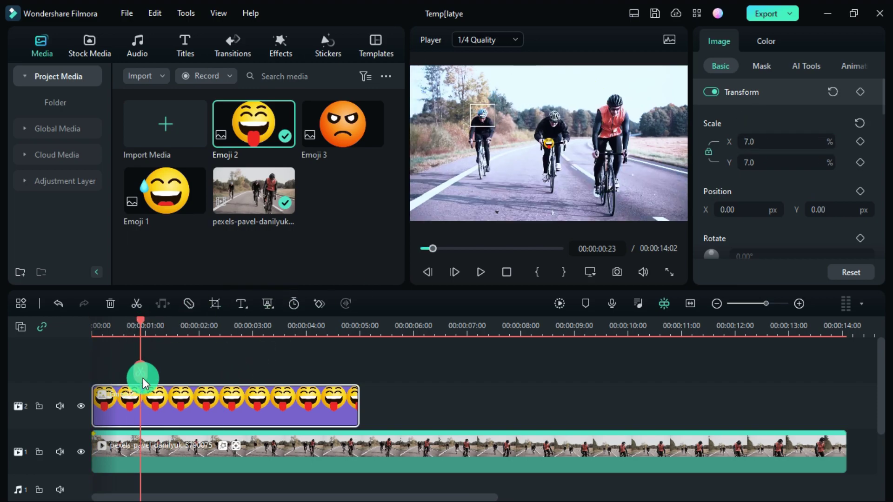
drag(542, 142, 469, 103)
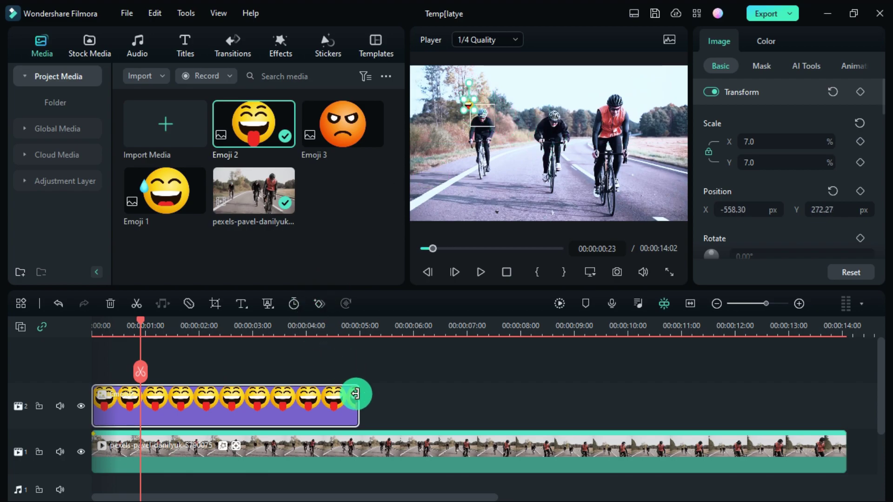
drag(359, 404, 846, 405)
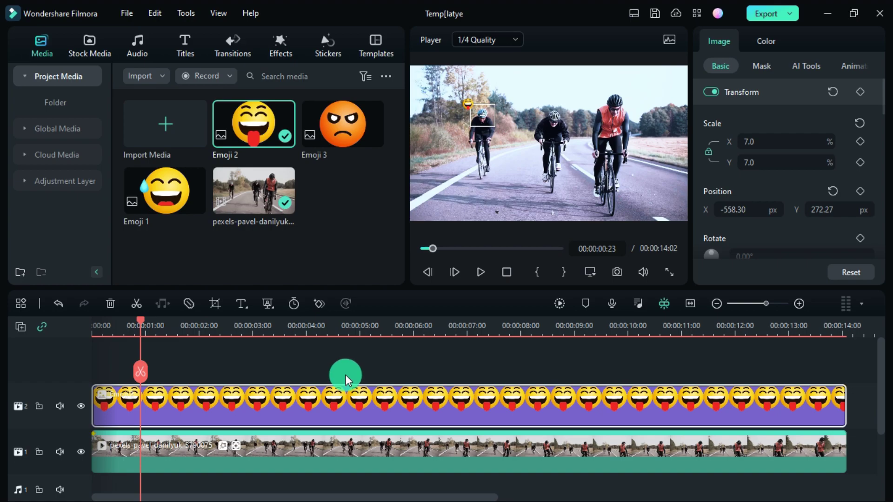
scroll(345, 375, down, 1)
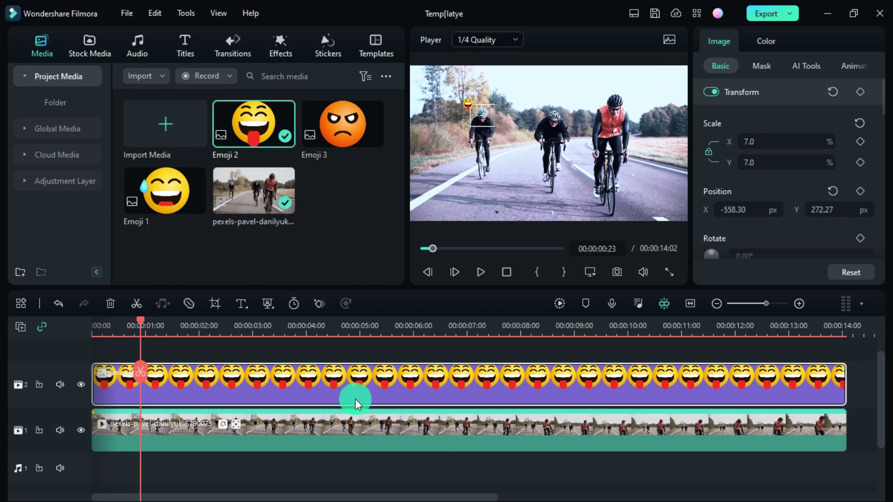
Set the cycling clip's motion tracking Link Element to Emoji 2
click(376, 428)
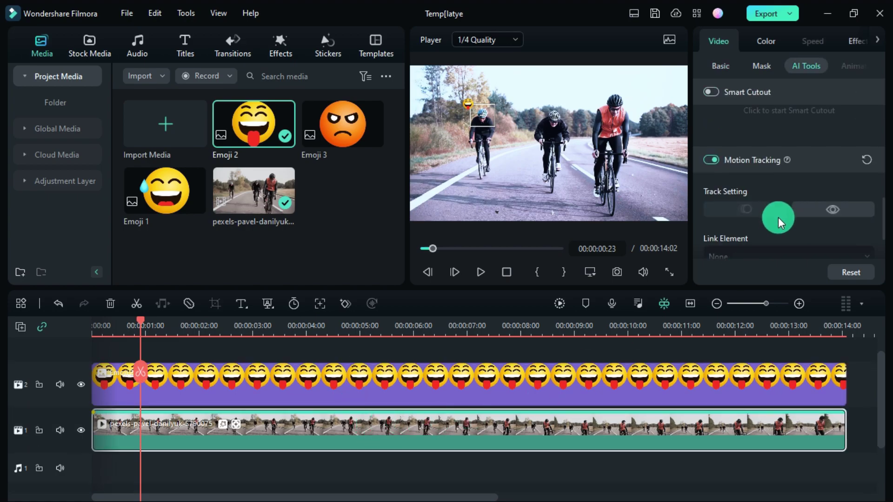
scroll(778, 216, down, 2)
click(752, 179)
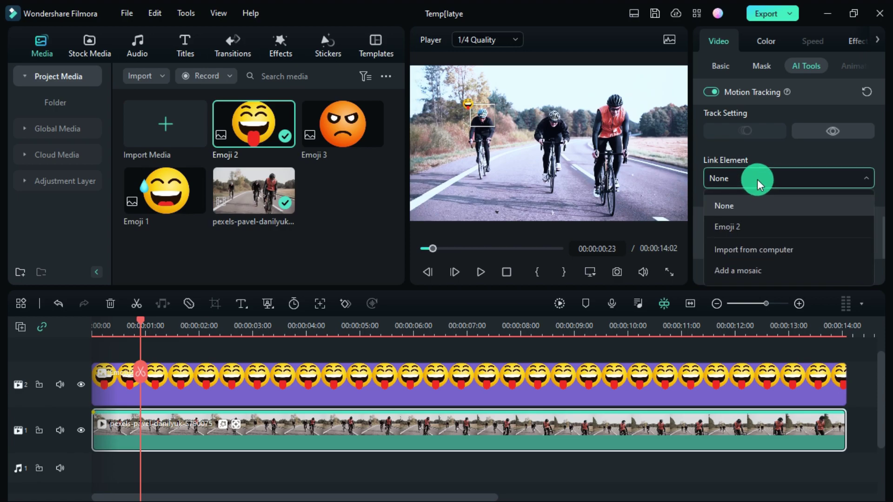
click(738, 229)
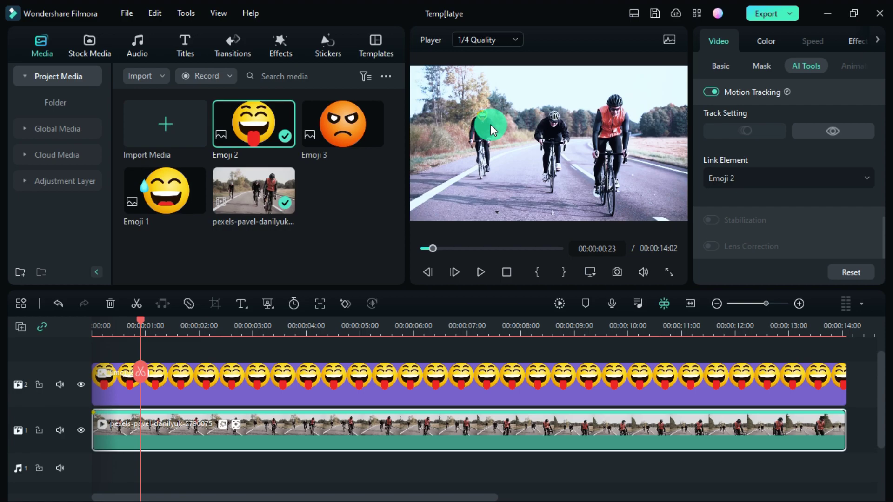
Play the video from the start to check that the emoji follows the left rider
key(space)
drag(227, 325, 255, 401)
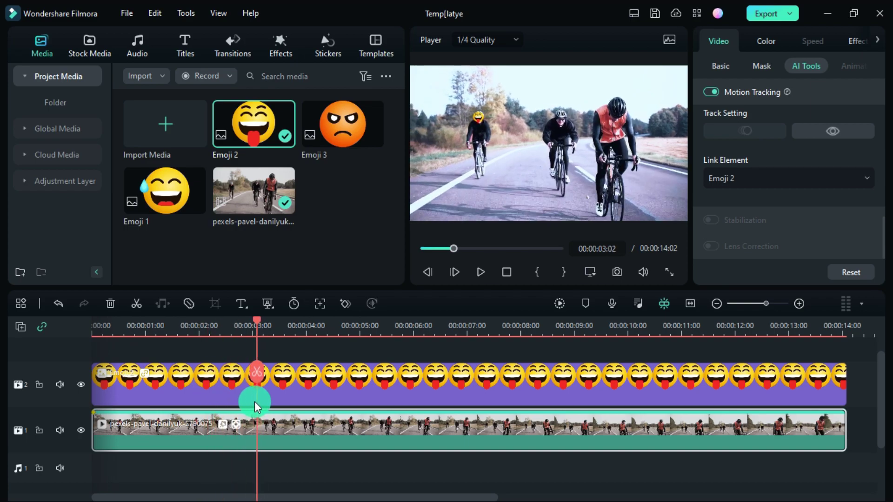
click(295, 384)
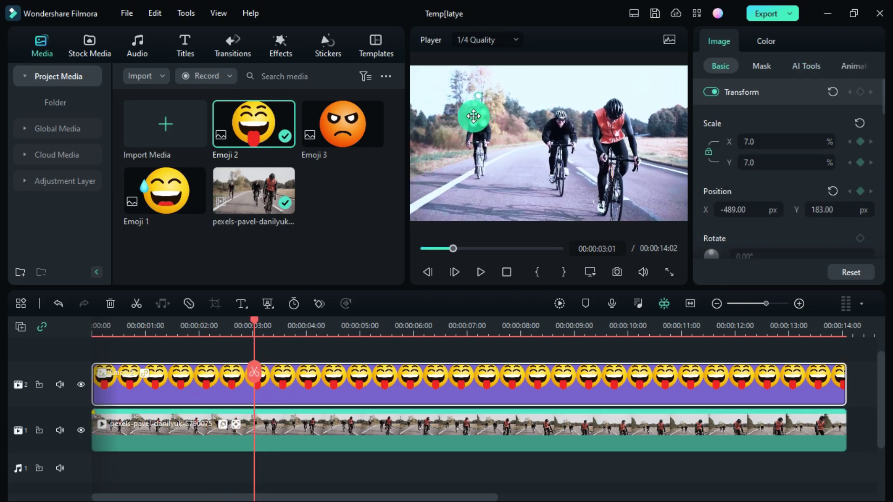
key(Home)
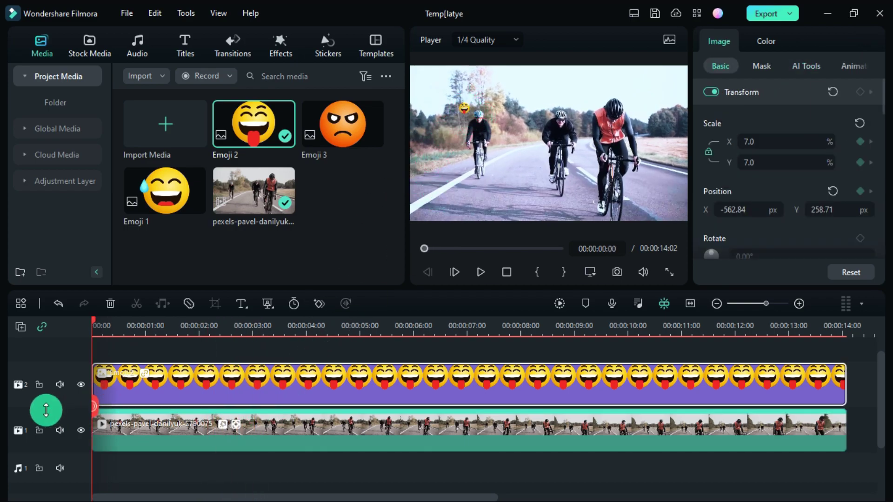
key(space)
key(space)
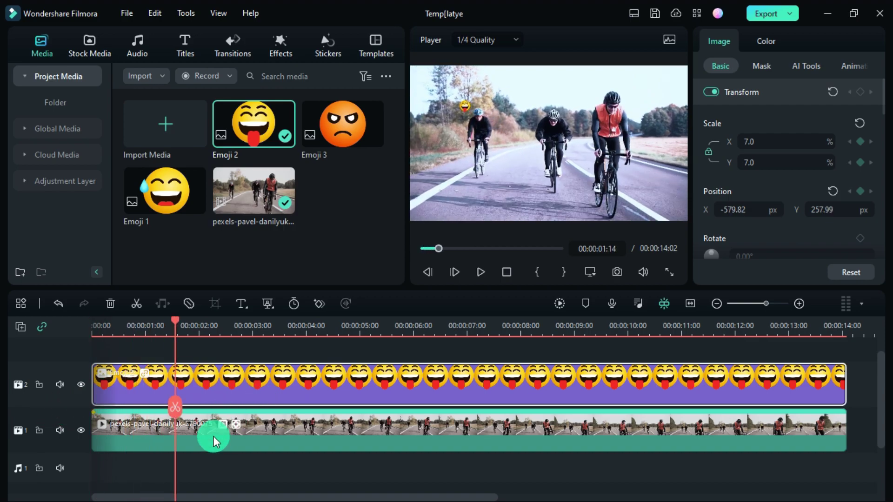
Copy the cycling clip and paste it onto a new track 3 above the emoji
click(214, 436)
right_click(220, 452)
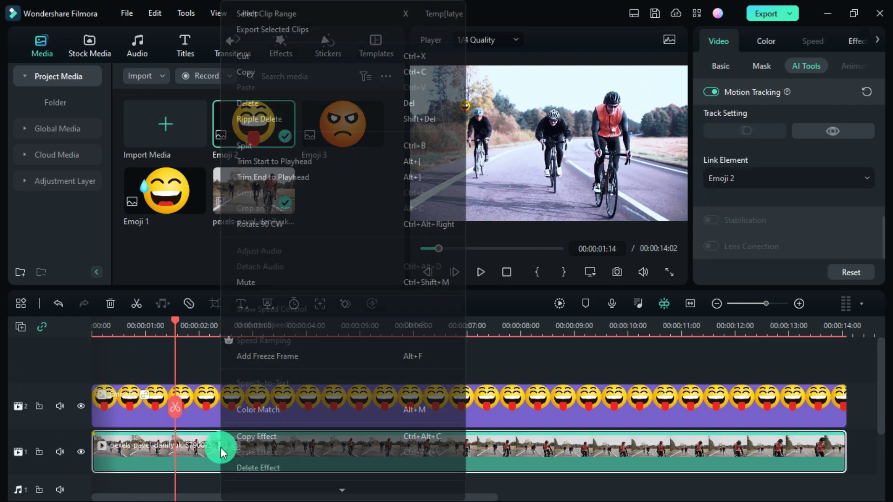
click(265, 70)
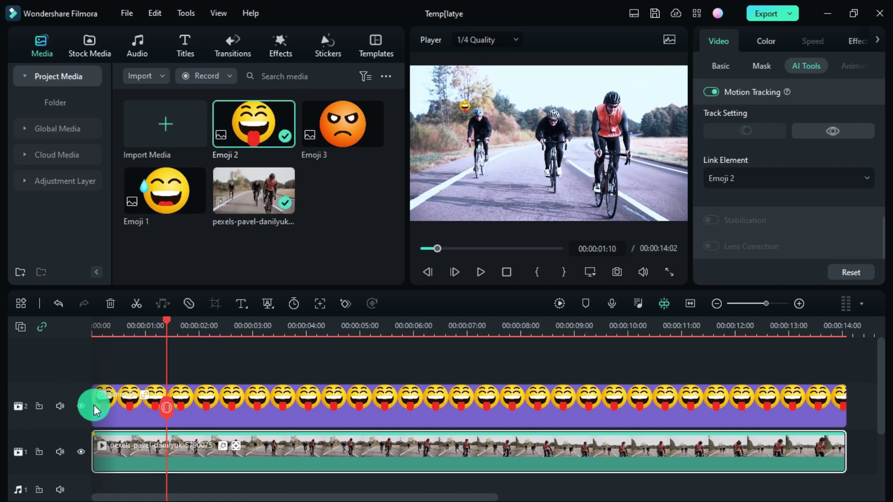
right_click(69, 361)
click(120, 88)
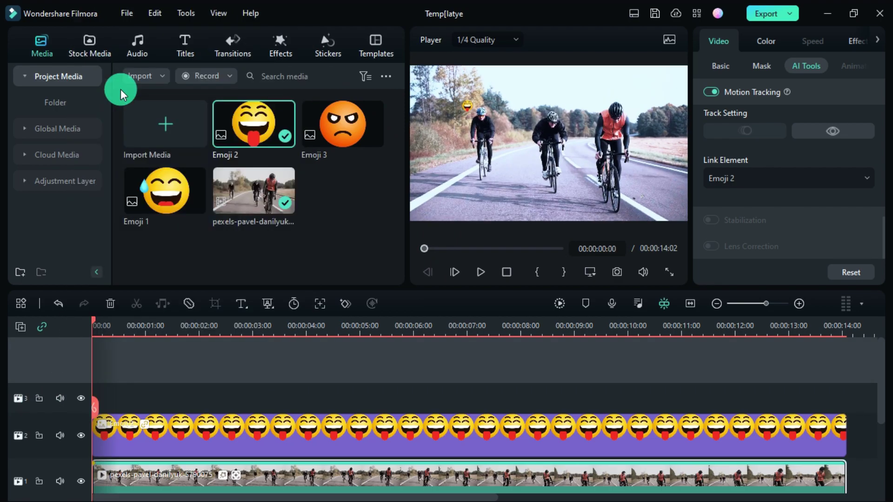
click(139, 405)
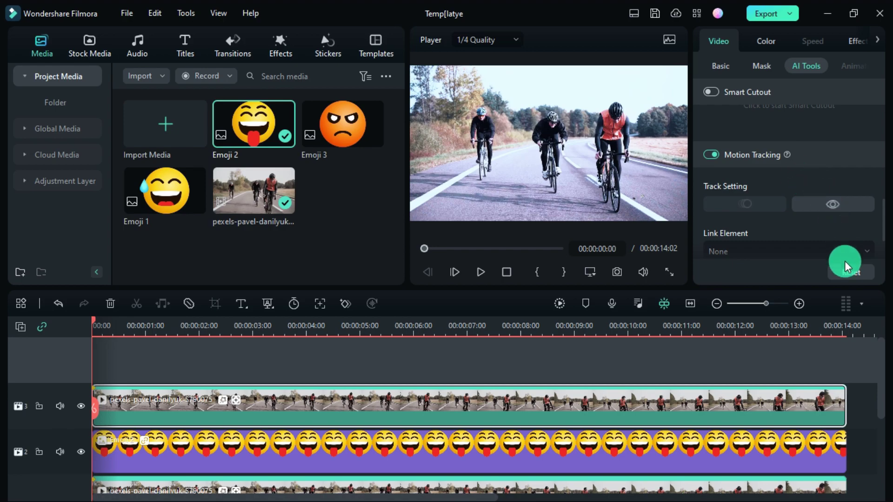
Reset the copy's tracking and track the head of the right rider in the orange vest
click(849, 274)
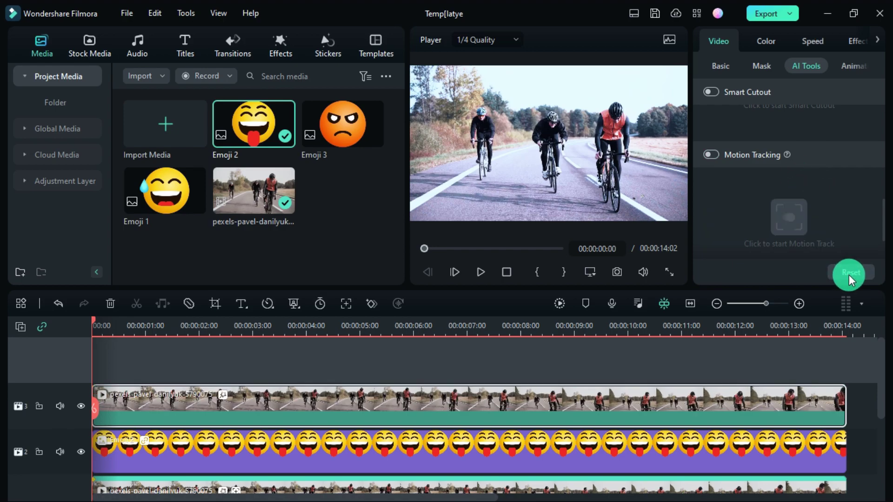
click(710, 155)
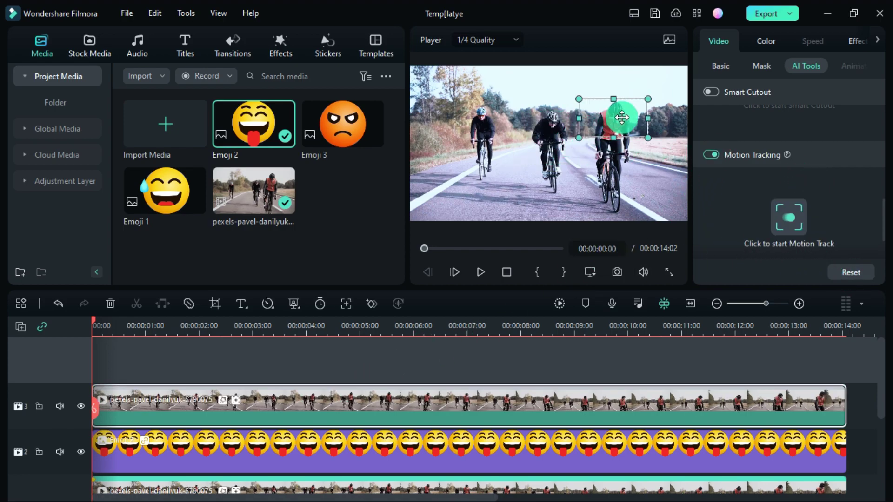
drag(622, 118, 603, 111)
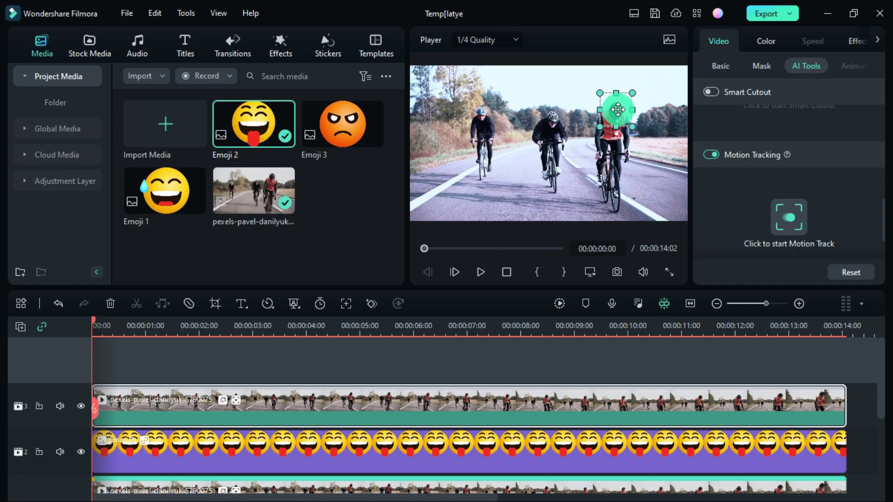
click(789, 217)
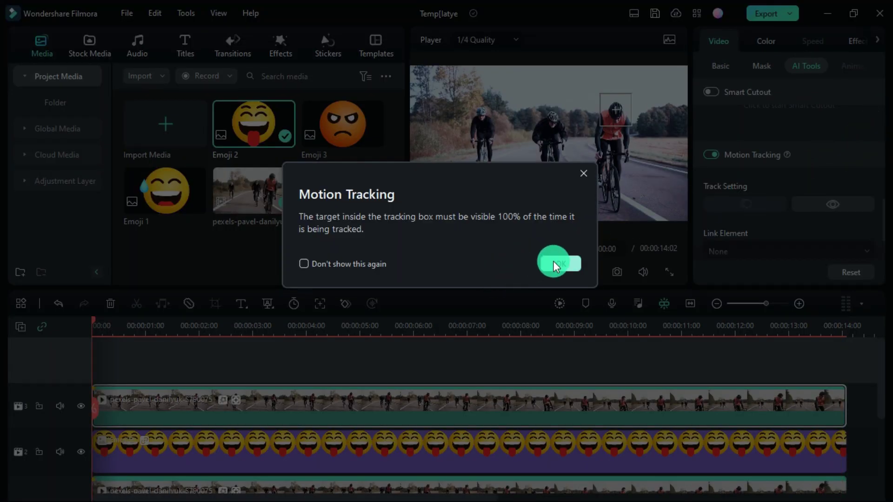
click(560, 264)
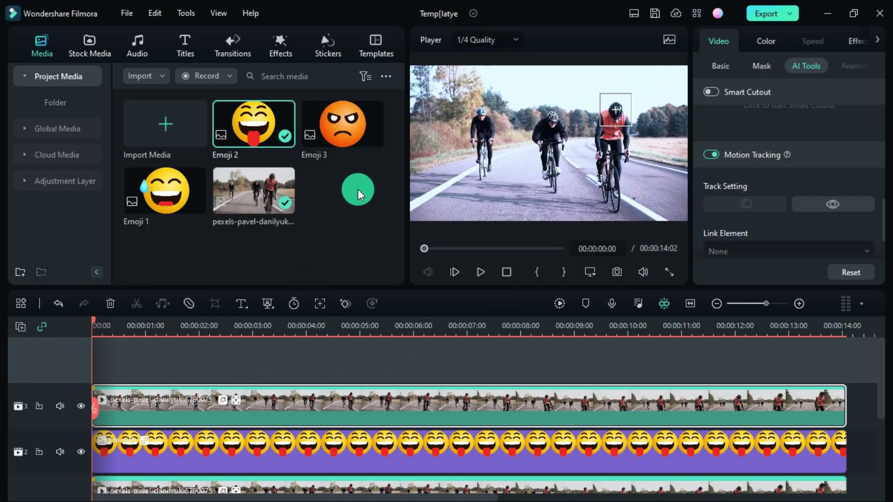
Add a second Emoji 2 on track 4 at 13% scale, stretched to 00:00:14
drag(253, 122, 183, 345)
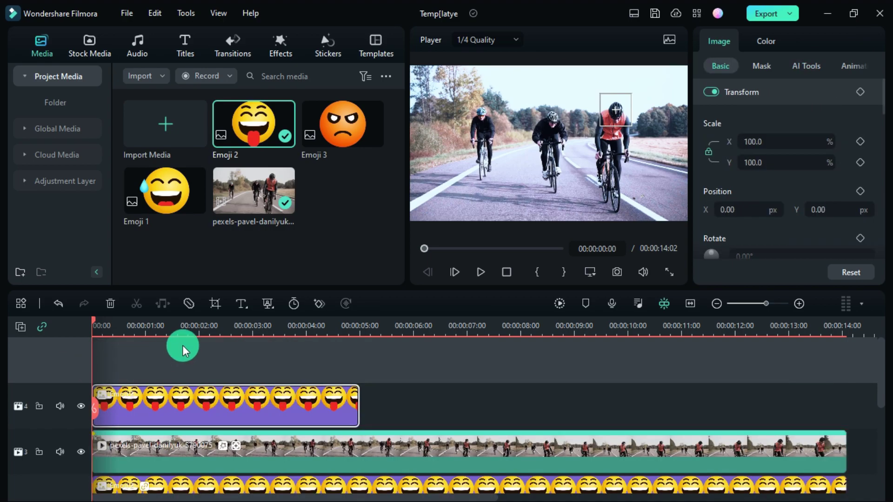
click(171, 395)
click(754, 142)
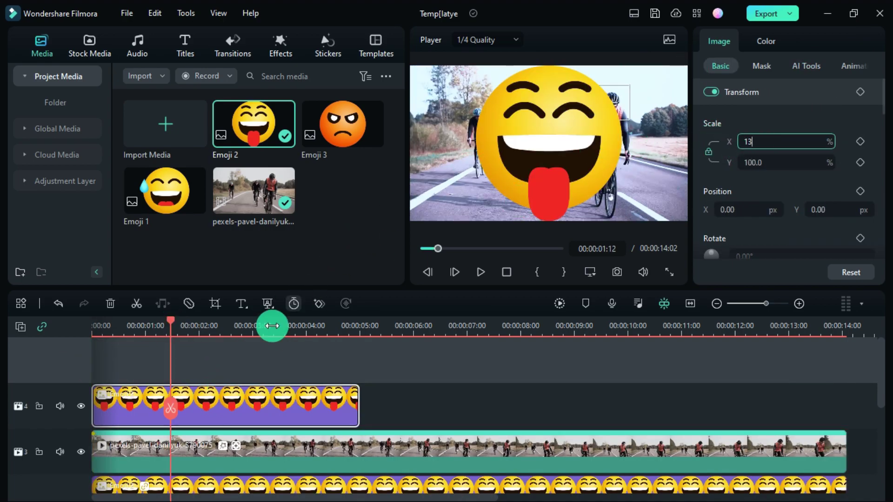
click(150, 406)
click(193, 407)
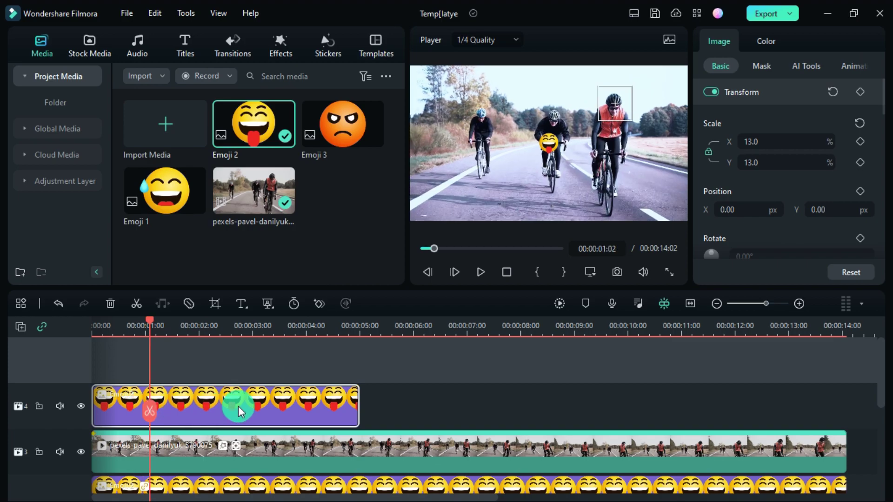
drag(350, 406, 843, 433)
click(183, 339)
click(217, 446)
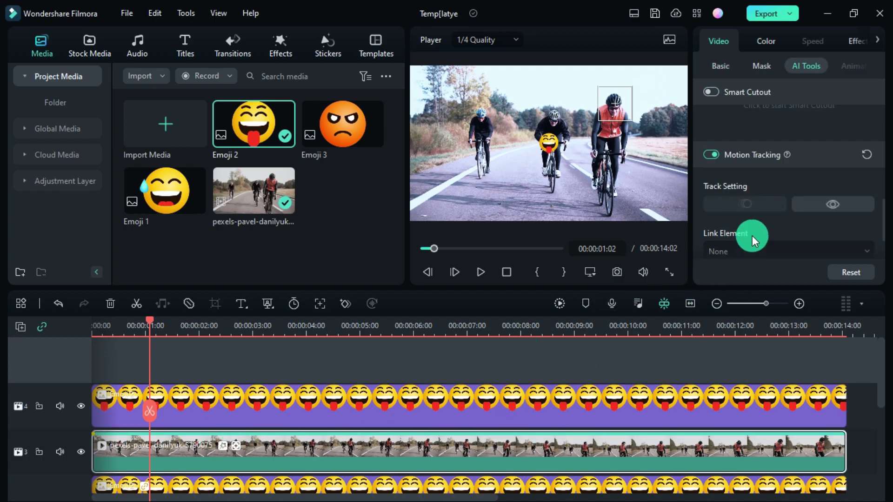
Link Emoji 2 on track 4 to the right rider's motion track
scroll(752, 235, down, 1)
click(768, 213)
click(767, 261)
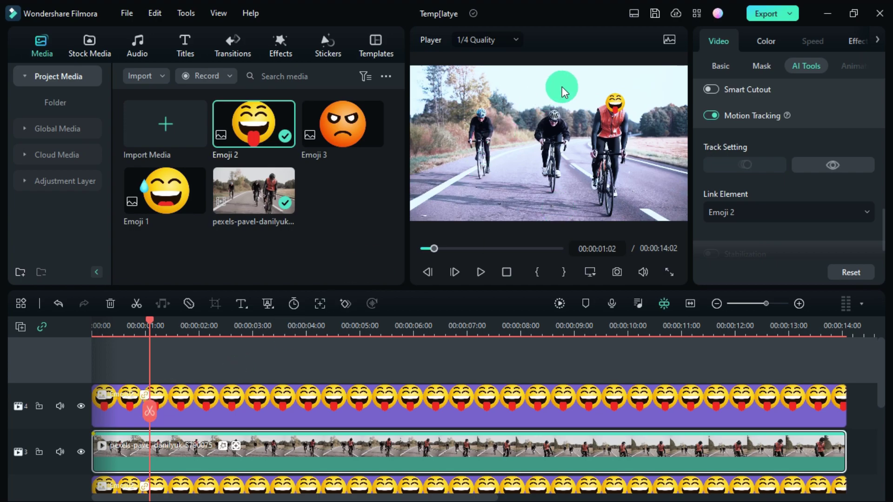
drag(149, 411, 228, 405)
Hide the track 3 video and nudge the emoji beside the right rider's head
scroll(104, 456, down, 1)
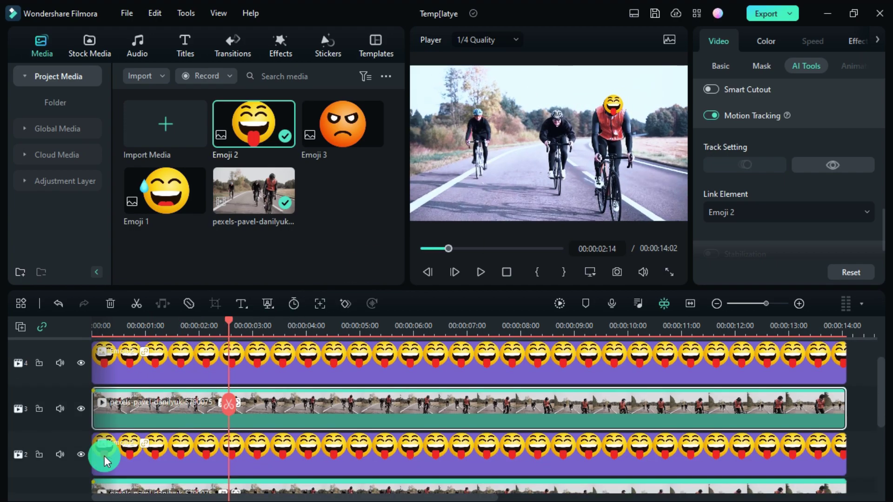
click(82, 409)
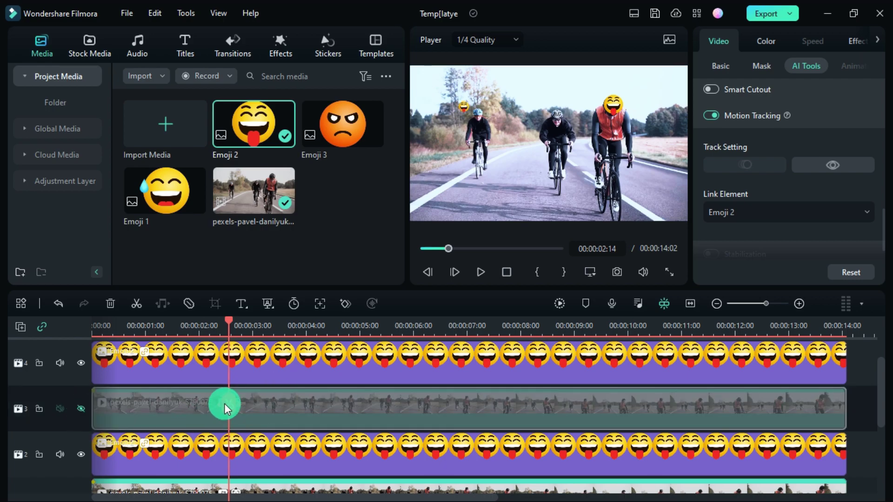
drag(224, 403, 160, 427)
scroll(172, 430, up, 1)
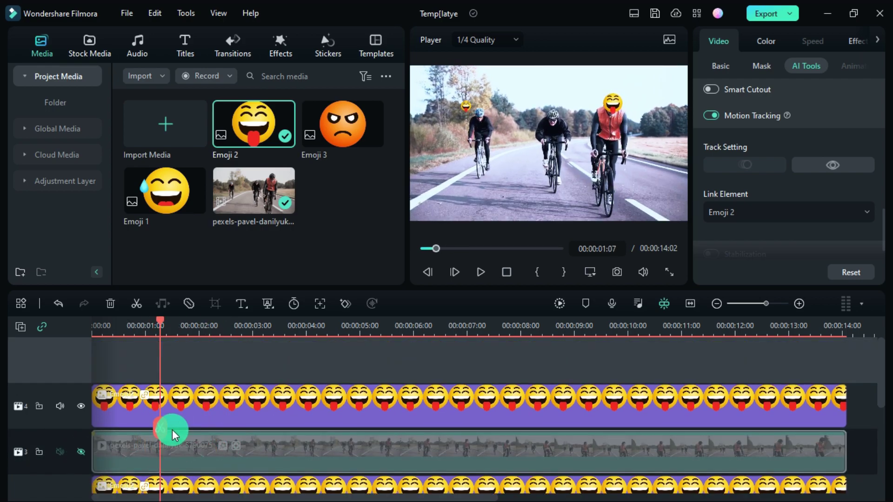
click(172, 416)
drag(612, 102, 626, 97)
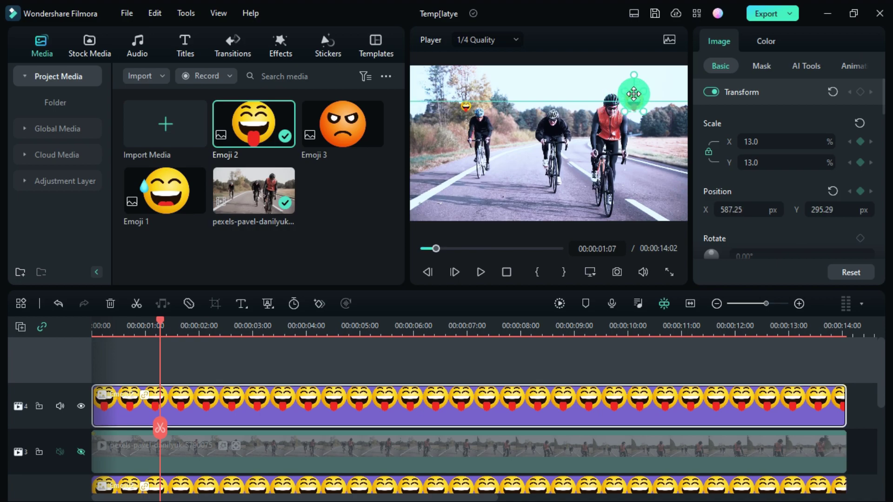
drag(159, 427, 82, 355)
Paste another copy of the cycling clip onto new track 5 and select it
click(82, 355)
right_click(82, 355)
click(82, 355)
right_click(79, 356)
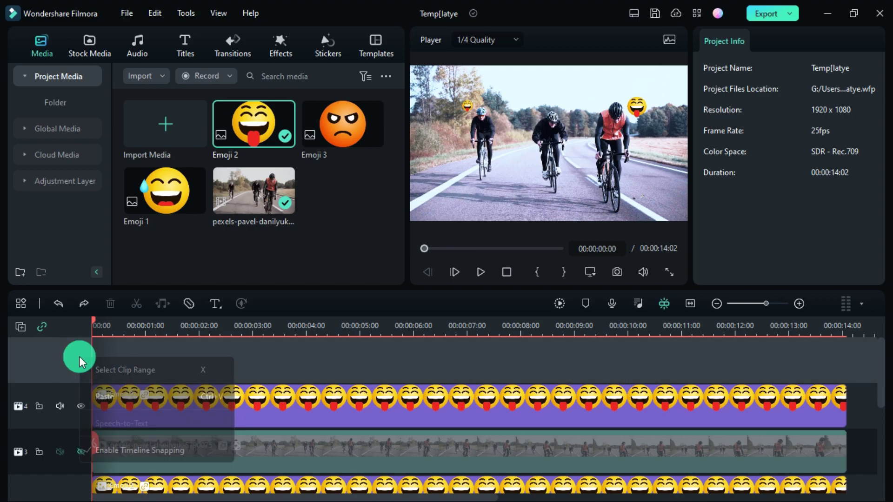
click(113, 395)
click(148, 325)
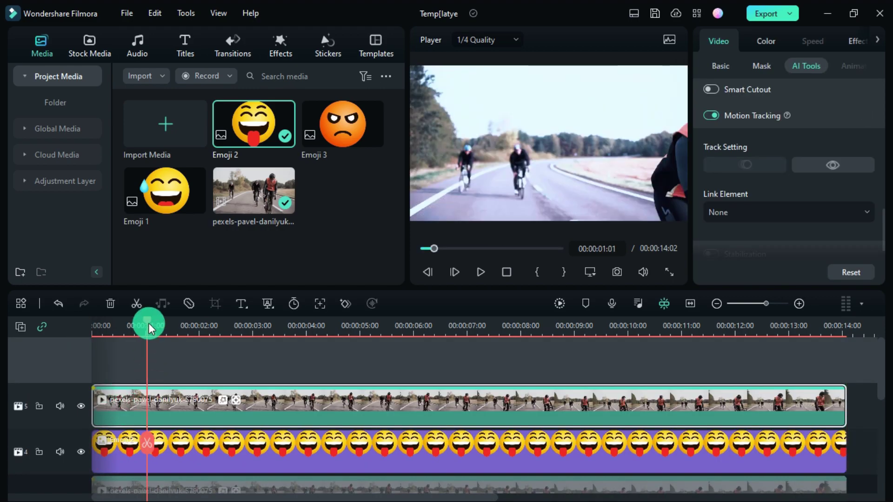
drag(149, 325, 26, 343)
click(235, 392)
Reset its tracking and build a new motion track on the middle rider's head
click(679, 195)
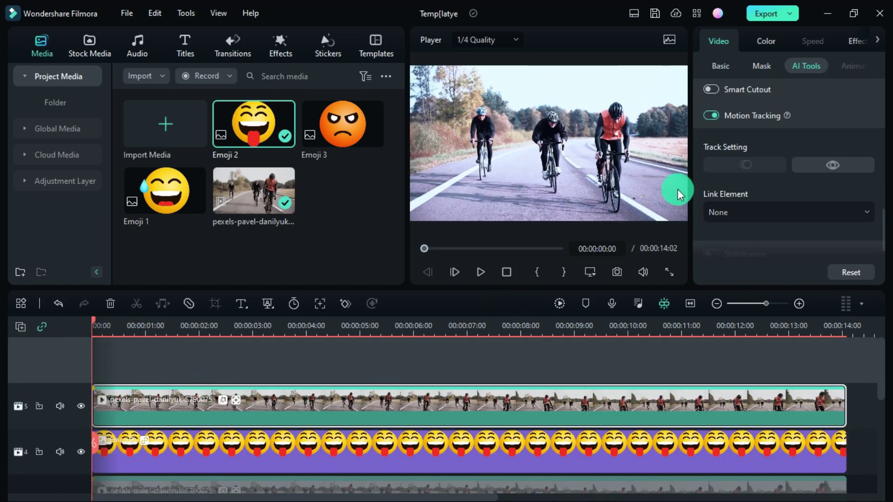
click(851, 274)
click(562, 149)
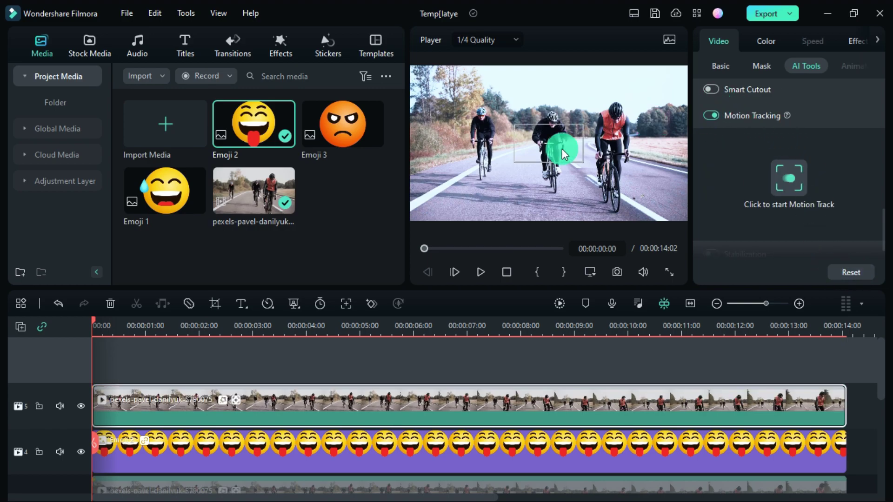
drag(550, 132, 569, 117)
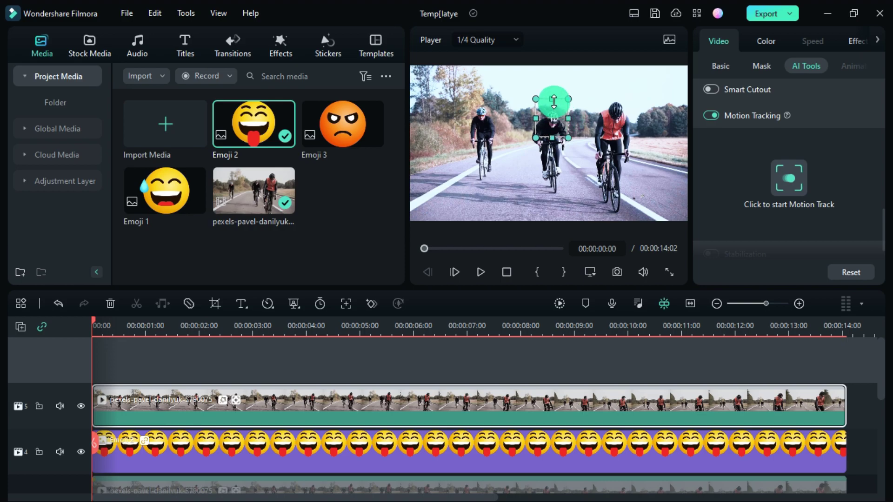
click(786, 205)
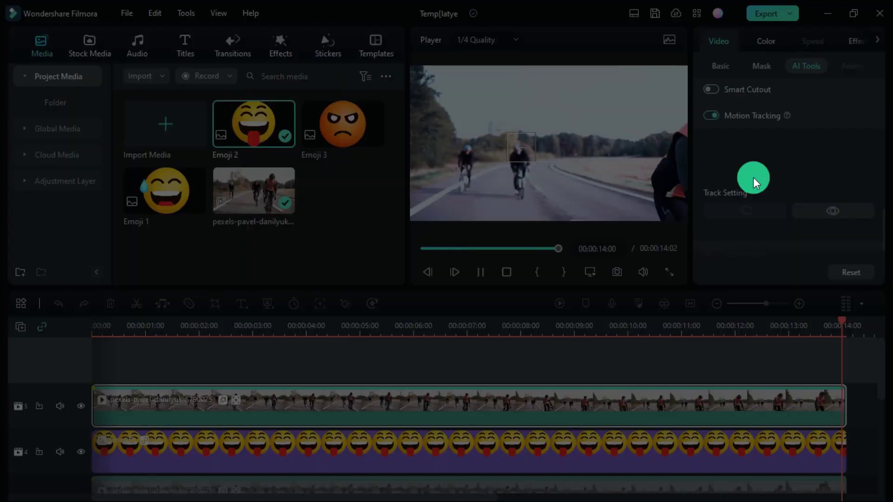
click(540, 264)
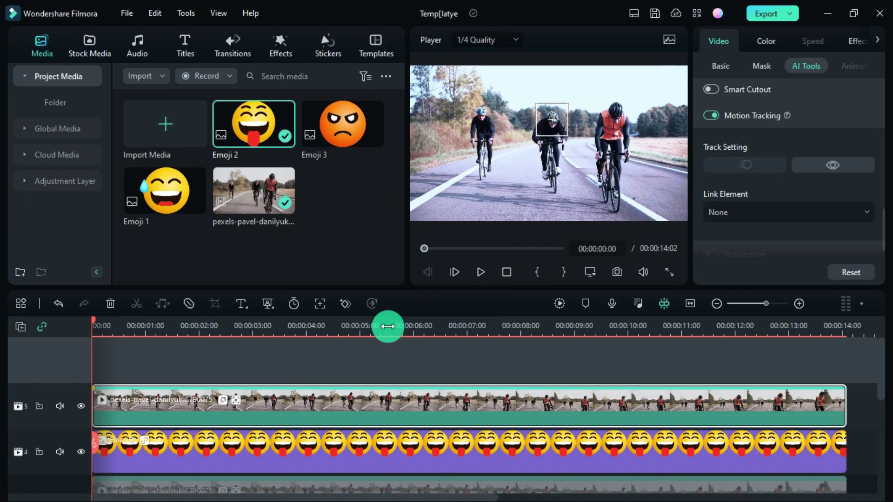
Add a Basic 1 title on track 6 reading 'FAST' in Anton Regular, enlarged and centred
click(246, 309)
click(252, 325)
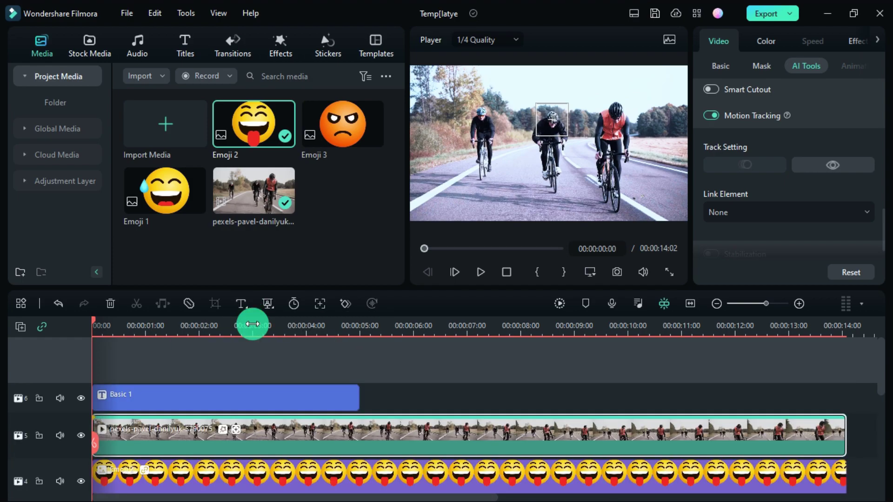
click(262, 395)
click(218, 324)
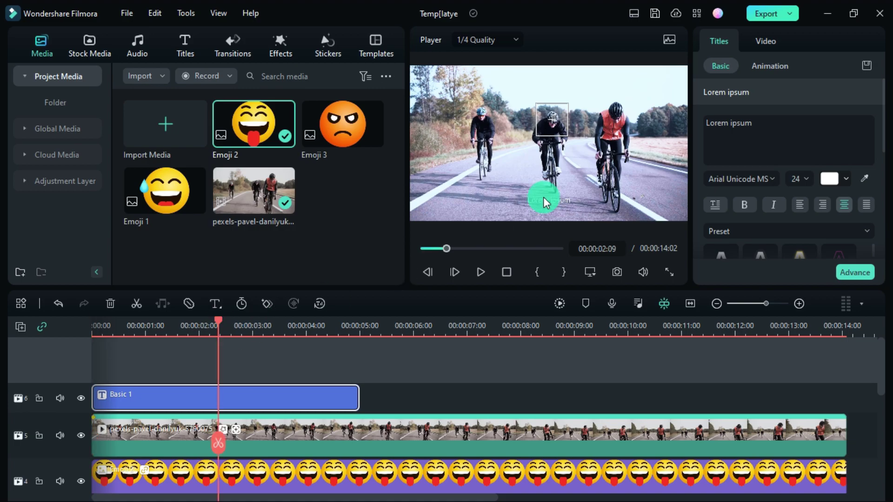
drag(721, 122, 689, 121)
click(728, 122)
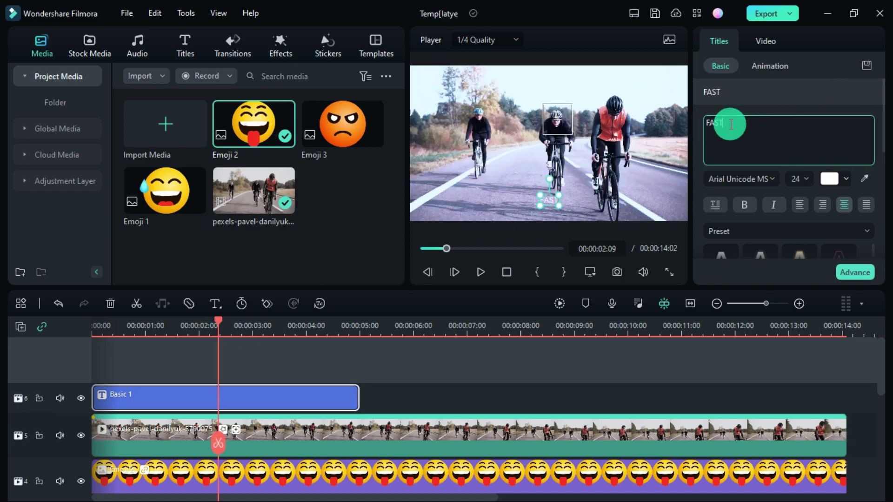
click(756, 181)
text(anton)
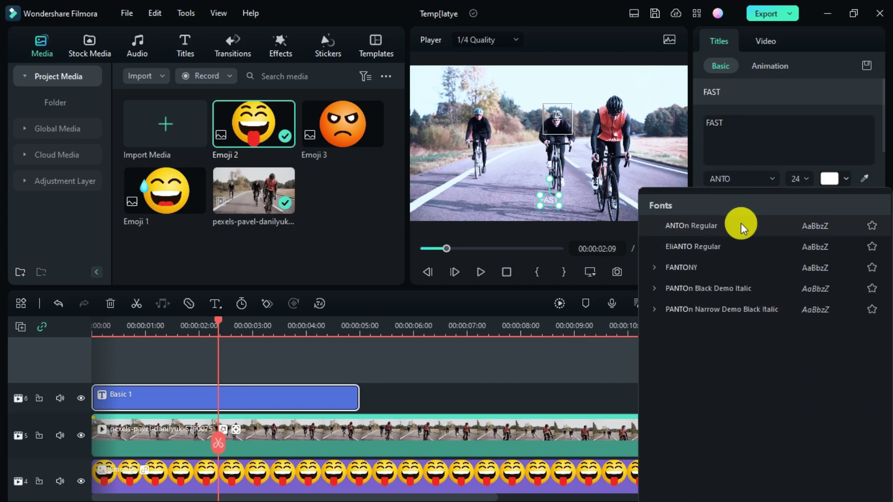
click(727, 225)
drag(549, 195, 523, 135)
Make FAST red, move it higher, and extend the title clip to 14:02
click(833, 184)
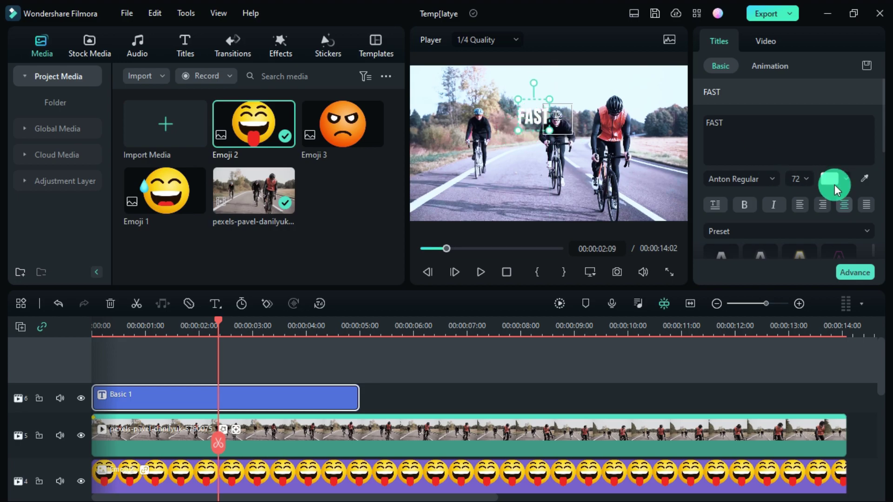
click(864, 283)
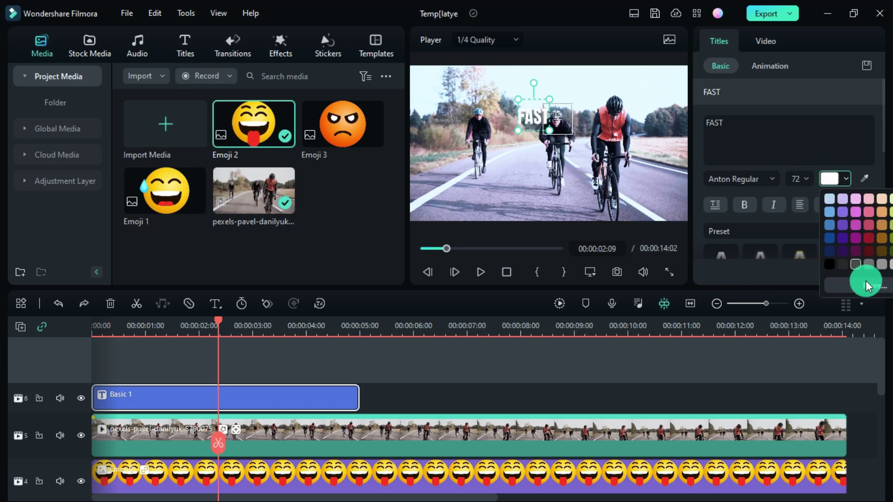
click(584, 125)
click(529, 361)
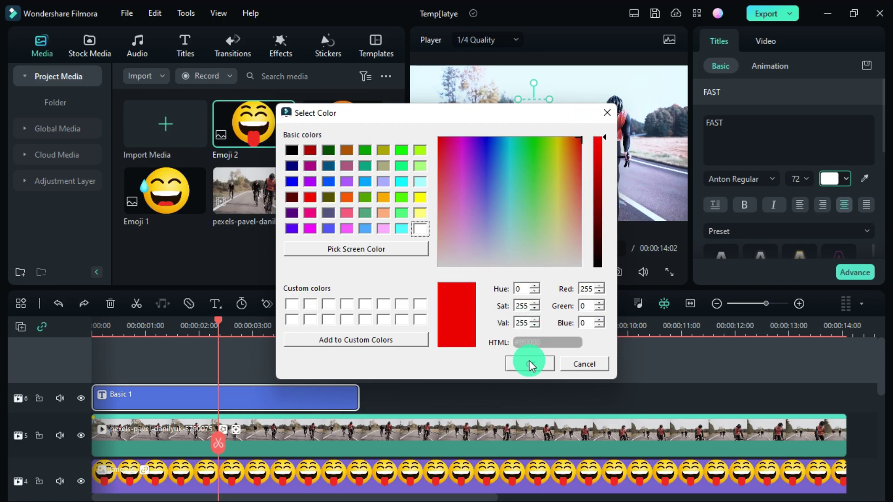
click(538, 123)
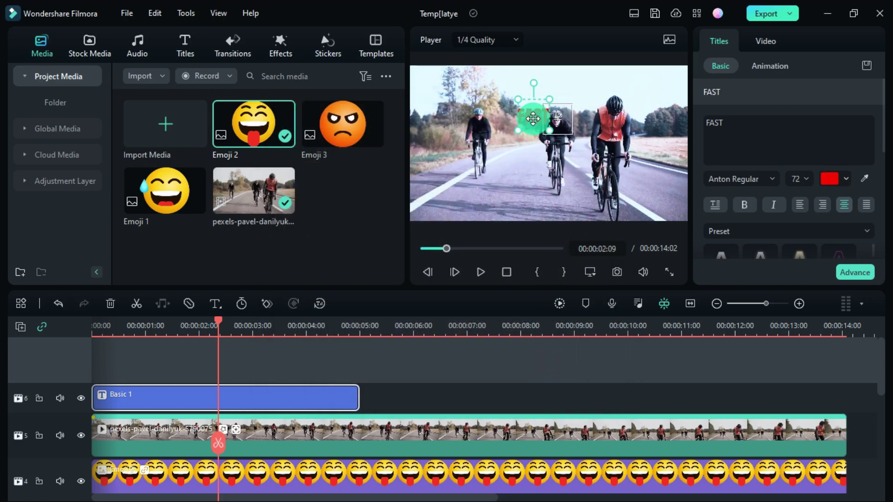
drag(538, 121, 539, 98)
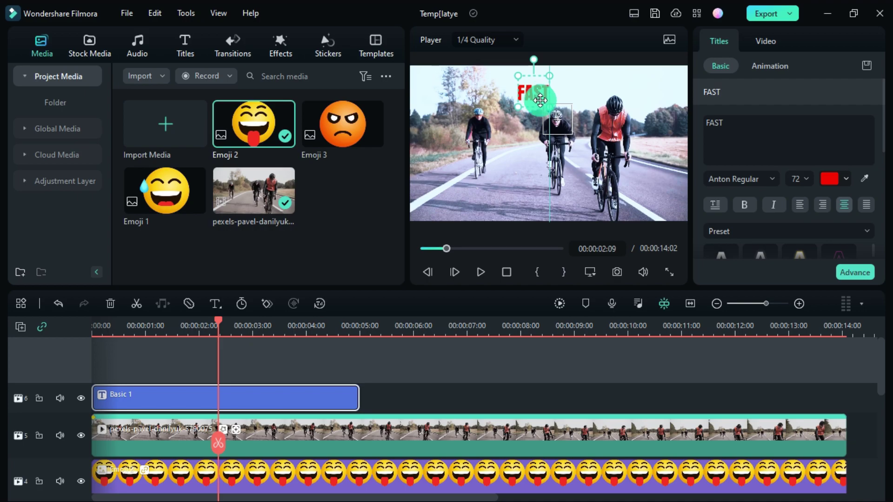
drag(359, 395, 833, 430)
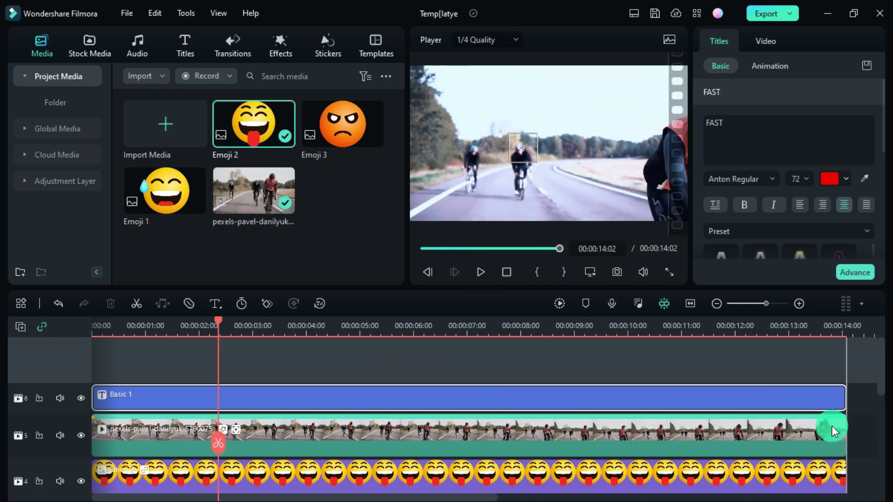
Link the video clip's Motion Tracking to the Basic 1 title element
click(688, 434)
click(812, 214)
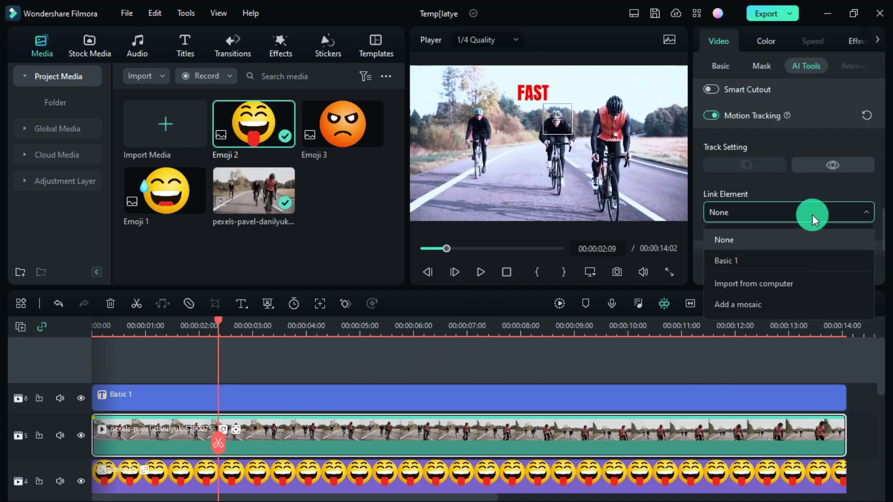
click(732, 260)
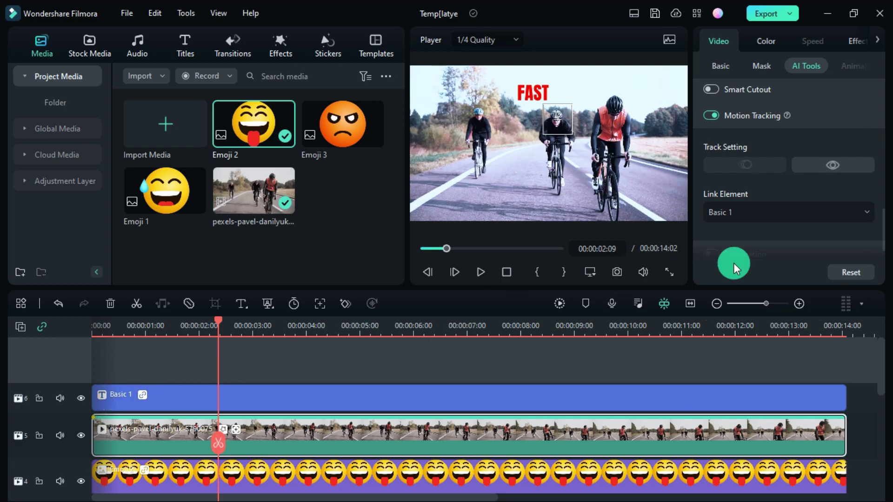
Move the red FAST title slightly lower, toward the tracked rider
click(422, 395)
drag(537, 74, 542, 95)
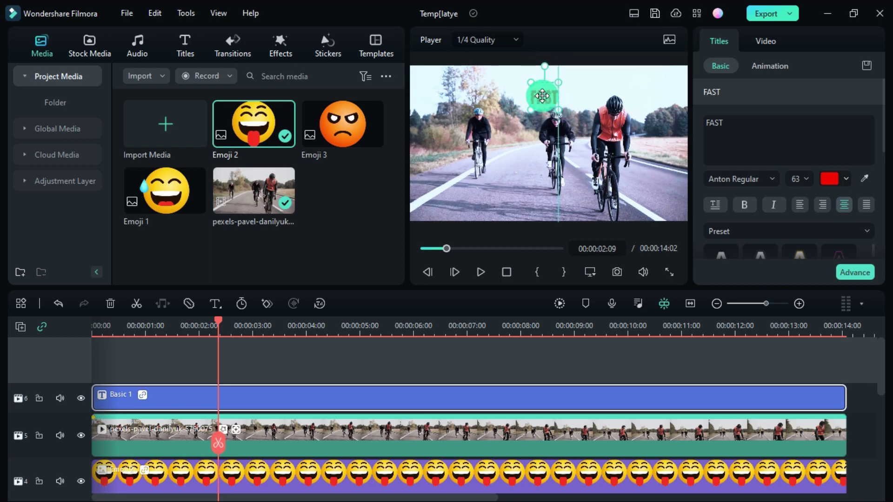
click(232, 340)
Hide the track 5 video and play from the start to check the emoji tracking
drag(219, 320, 40, 348)
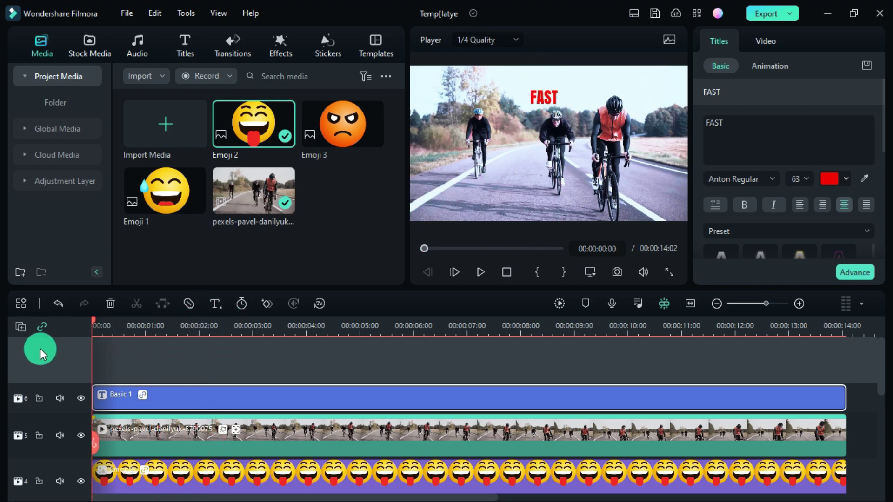
click(81, 436)
key(space)
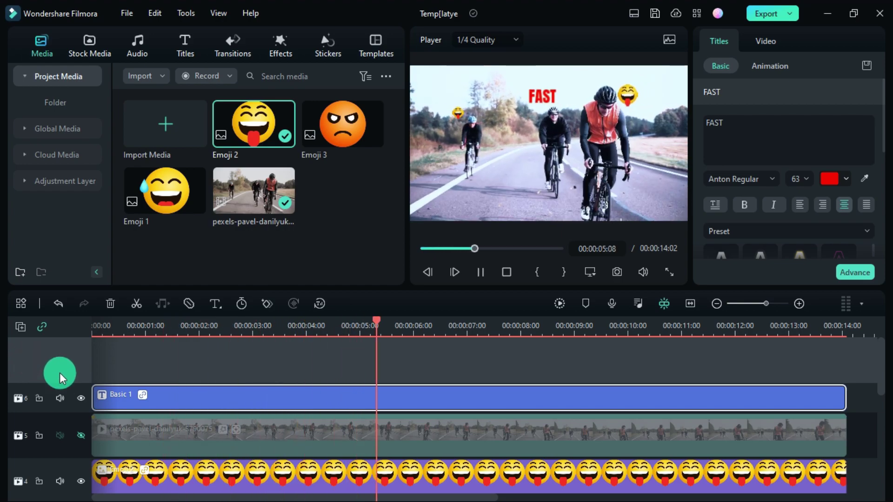
key(space)
Select the emoji clip on track 3 to inspect its tracking
scroll(236, 421, down, 1)
scroll(133, 384, down, 1)
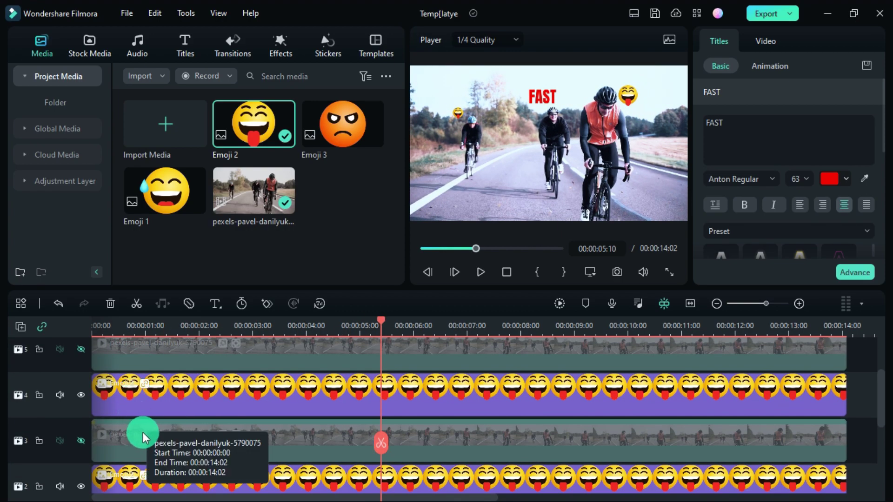
scroll(149, 426, up, 2)
scroll(169, 424, down, 2)
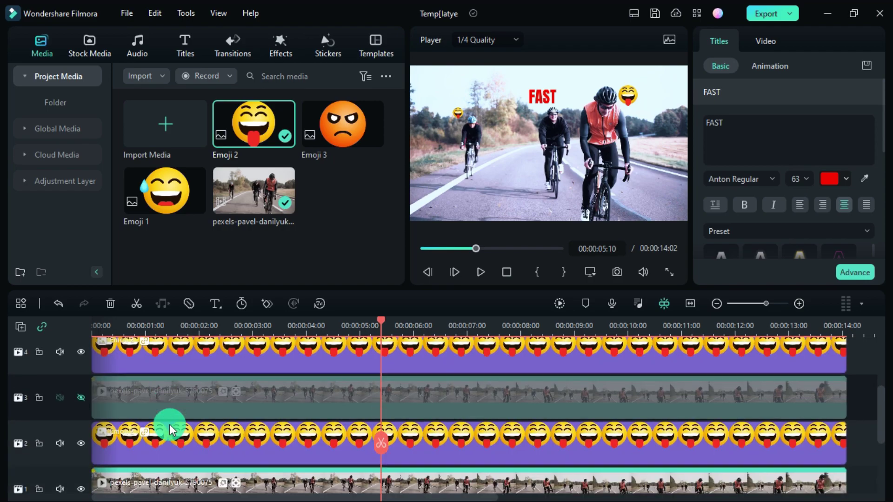
click(179, 394)
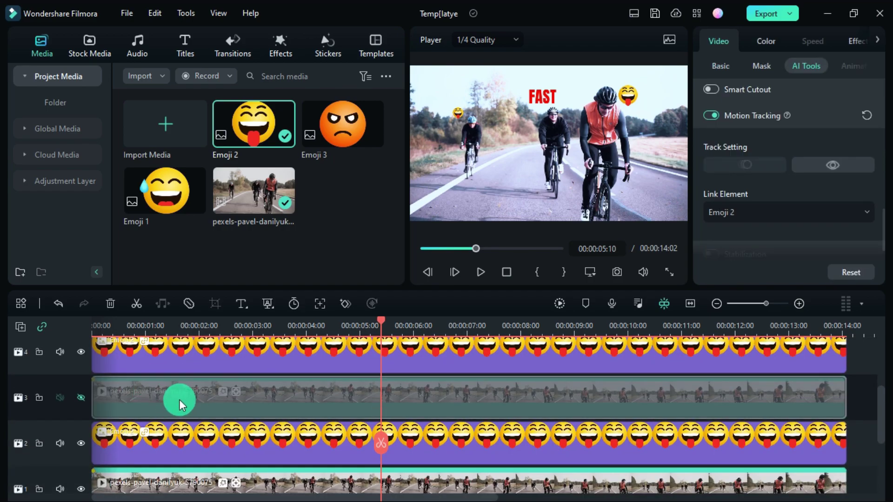
Look over the timeline and briefly check the export settings without changing them
scroll(167, 409, down, 2)
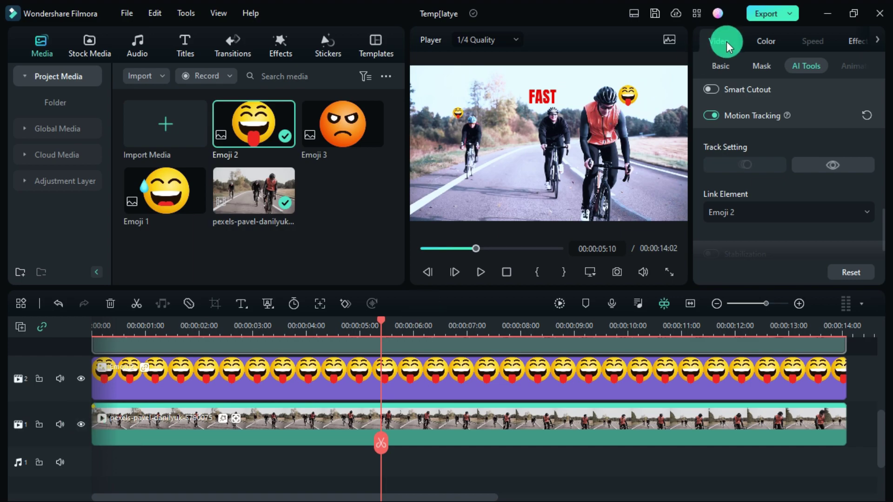
scroll(324, 421, up, 5)
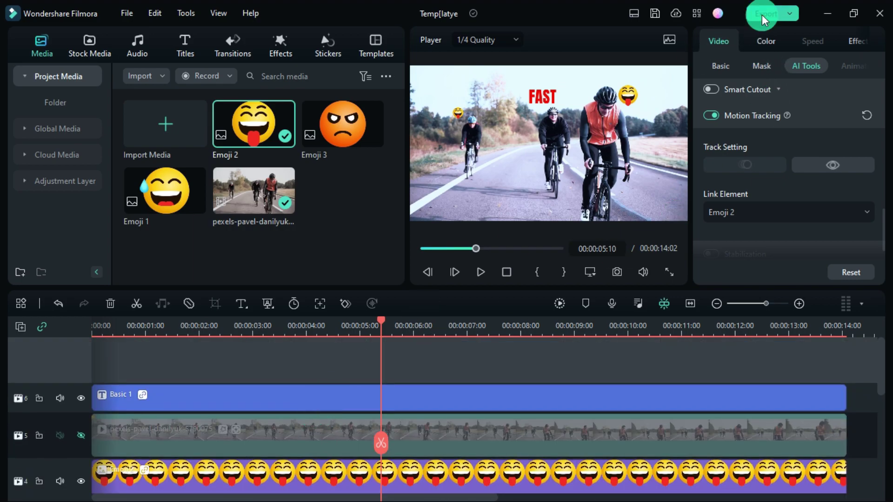
click(762, 15)
click(692, 22)
Hide the track 1 cycling clip and replay the overlays-only preview from the start
scroll(80, 465, down, 5)
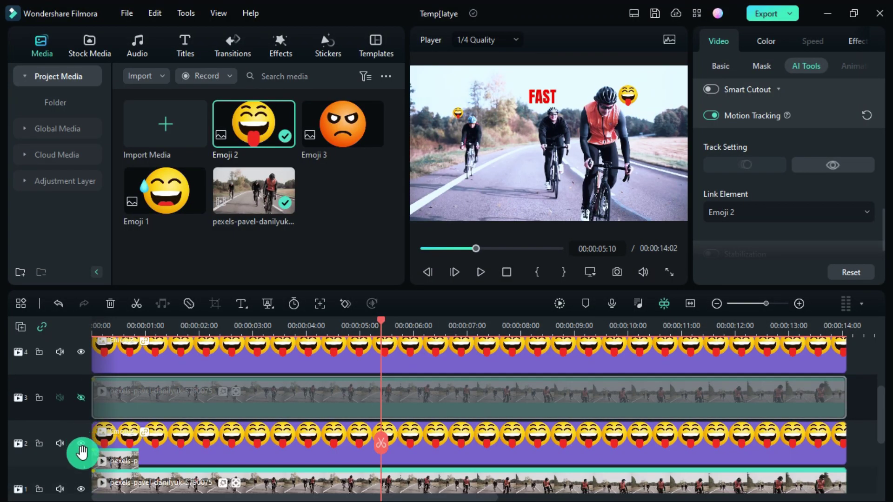
click(81, 424)
key(Home)
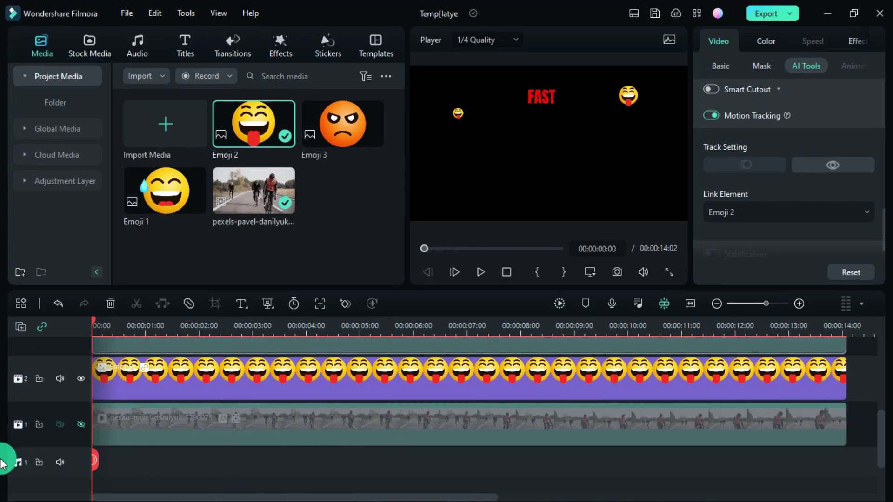
key(space)
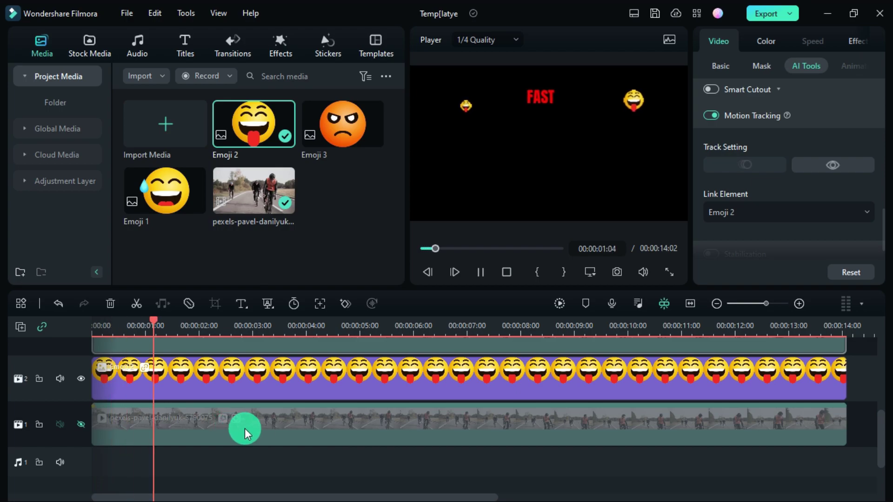
Set export to GoPro Cineform with alpha channel on, then unhide the track 1 video
click(758, 13)
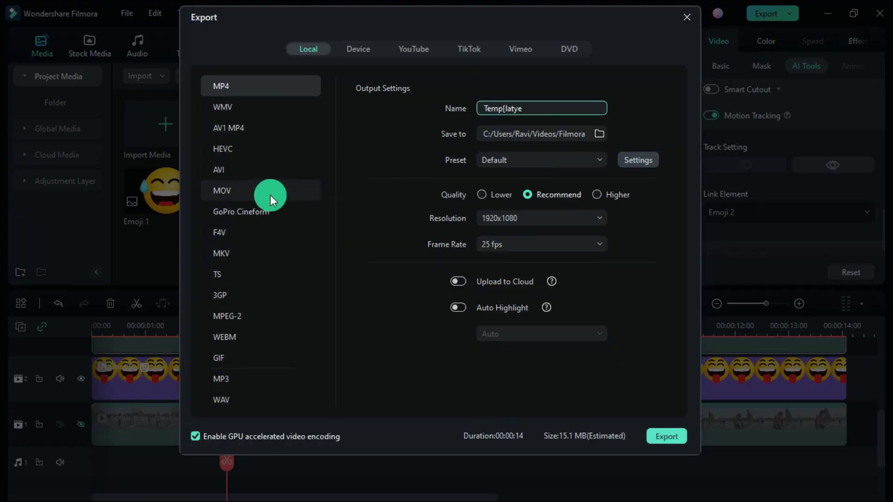
click(267, 212)
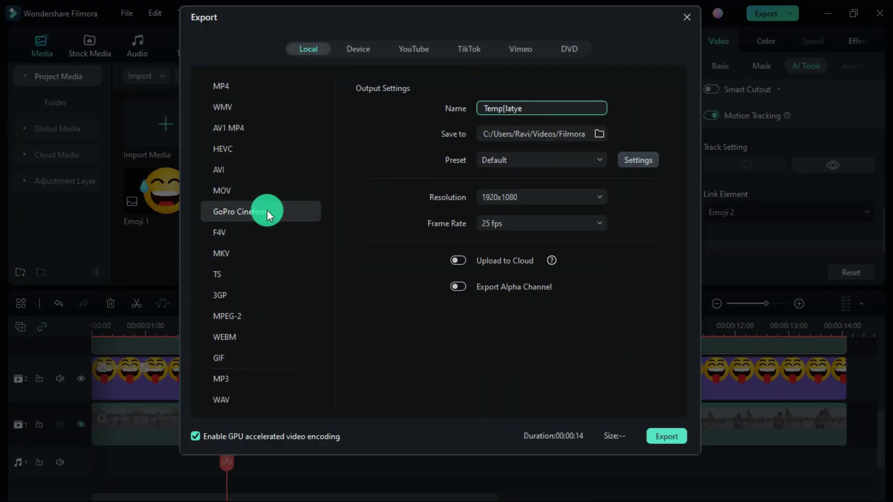
click(459, 300)
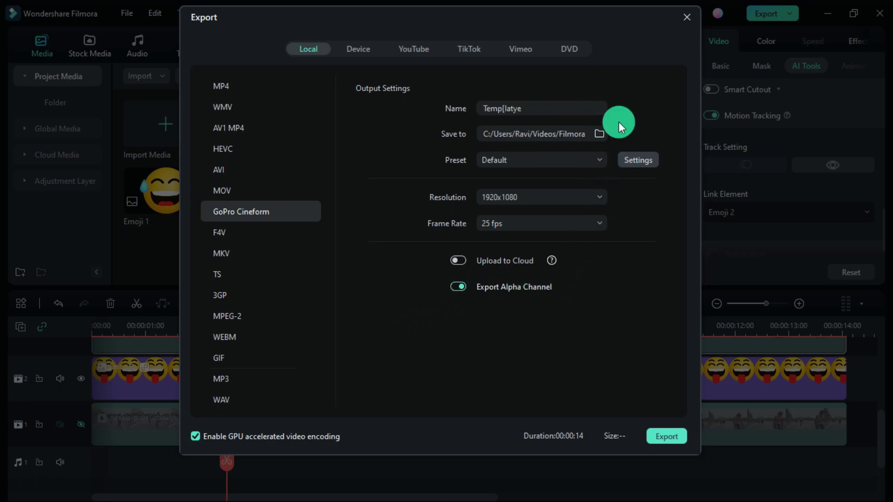
click(681, 19)
click(81, 424)
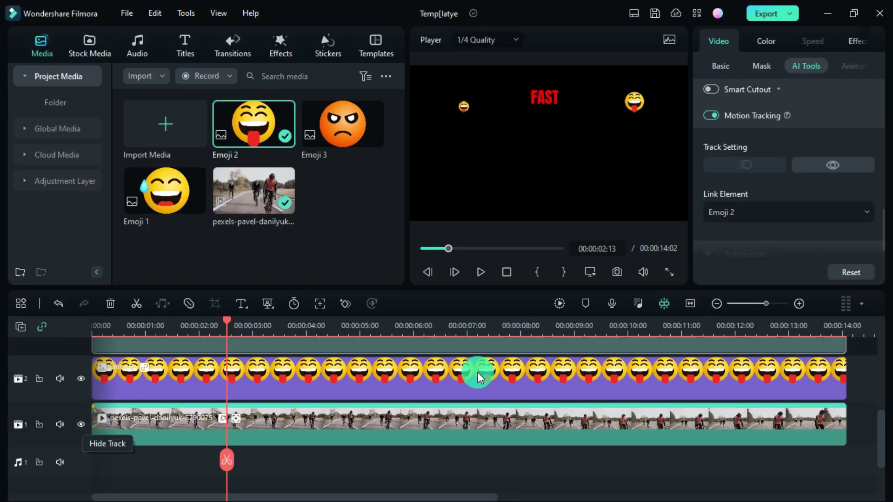